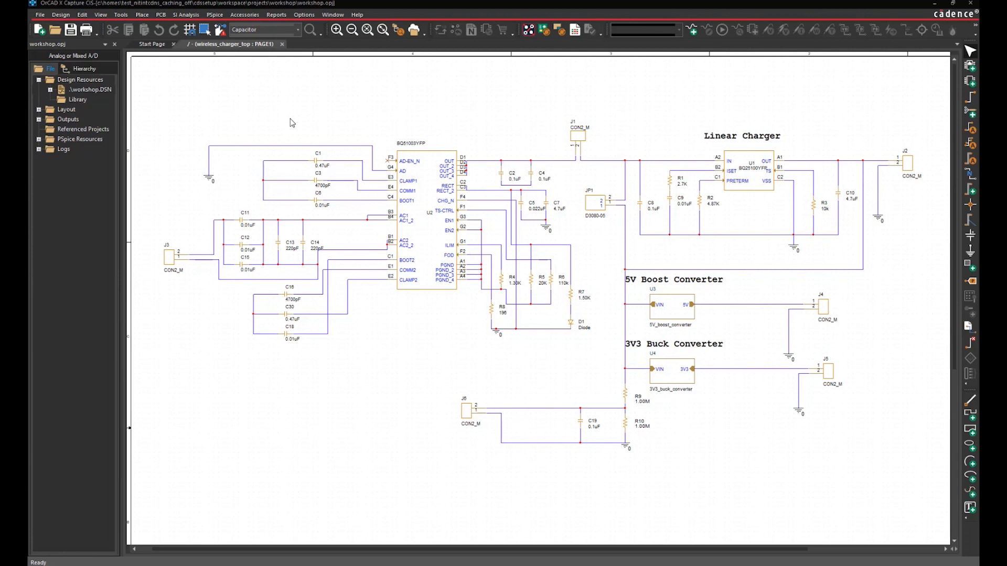
- Generate the Live BOM for workshop.DSN and display it as a detailed parts list
left_click(94, 90)
left_click(122, 16)
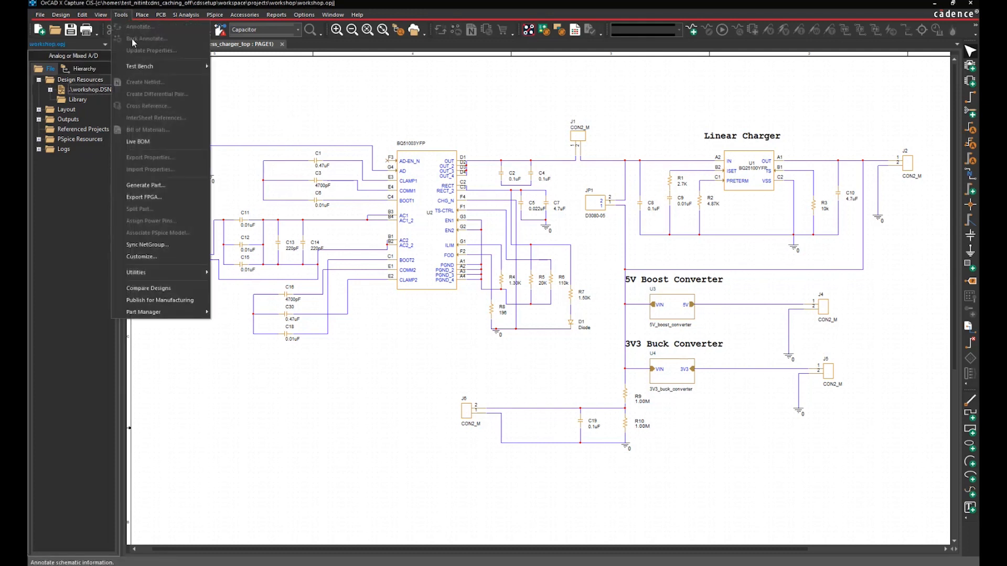
left_click(144, 144)
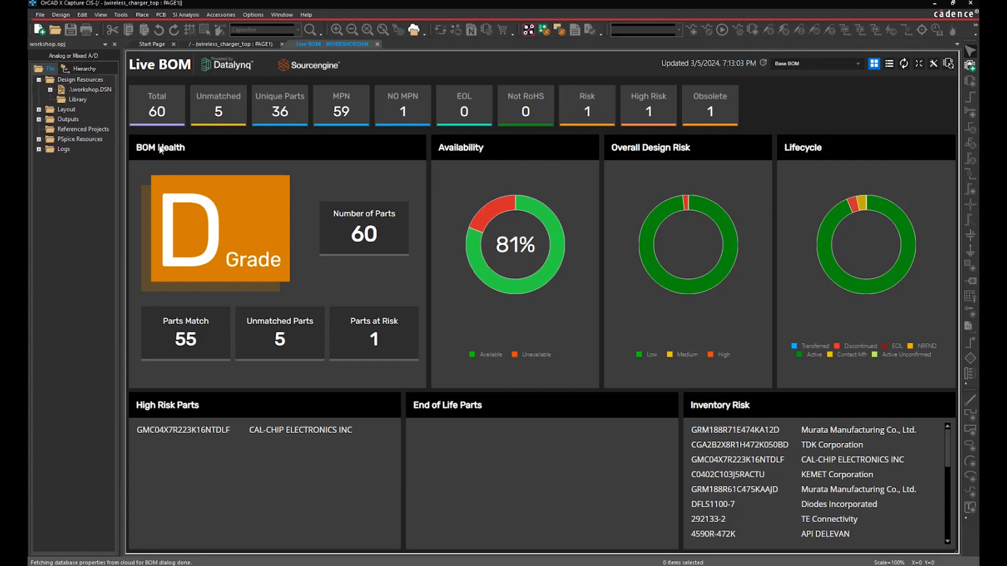
left_click(889, 64)
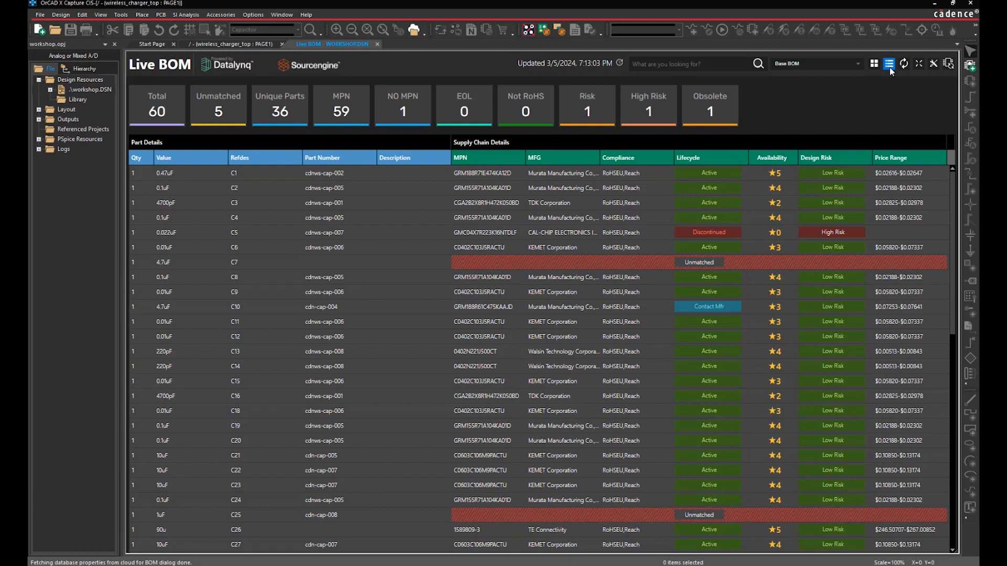
- Set the Live BOM column aliases to "Part Reference" for the part reference and "Company Part Number" for the part number
left_click(931, 64)
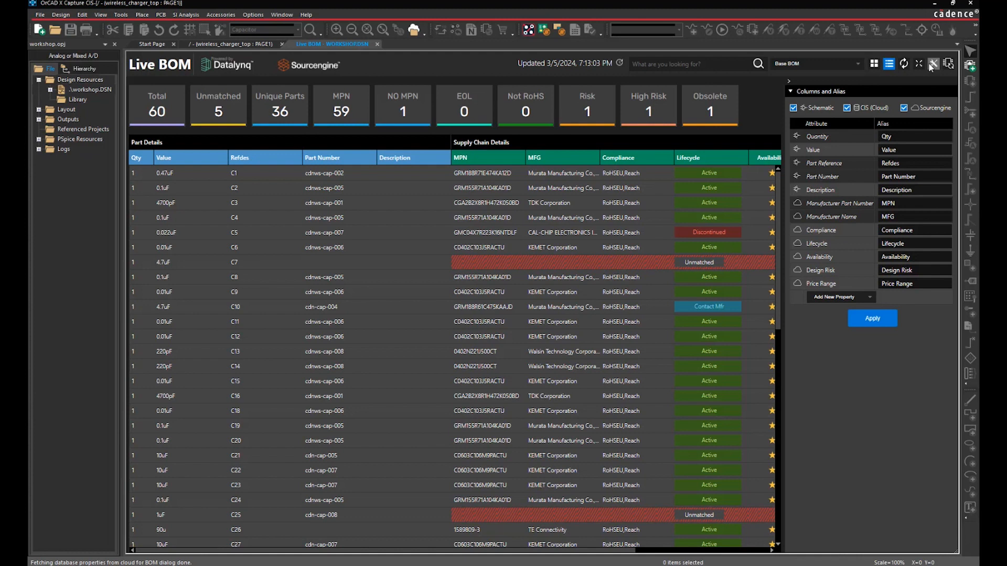
left_click(904, 108)
left_click(903, 108)
key("BackSpace")
key("BackSpace")
key("BackSpace")
key("BackSpace")
key("BackSpace")
key("BackSpace")
type("Part Reference")
left_click(881, 177)
type("Company")
- Remove the Description column from the Live BOM, add the schematic property PCB Footprint and apply the column changes
right_click(858, 195)
left_click(864, 202)
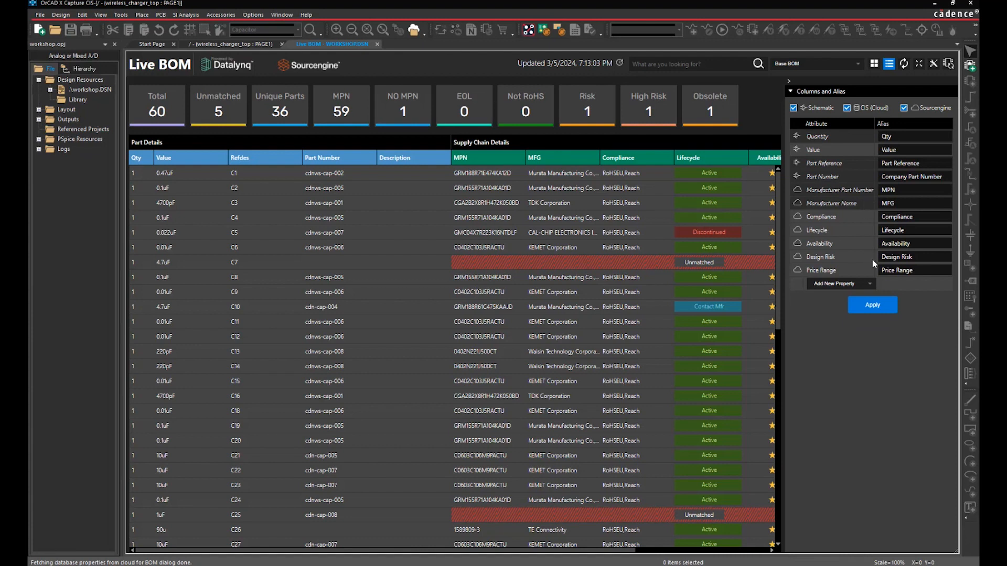
left_click(871, 286)
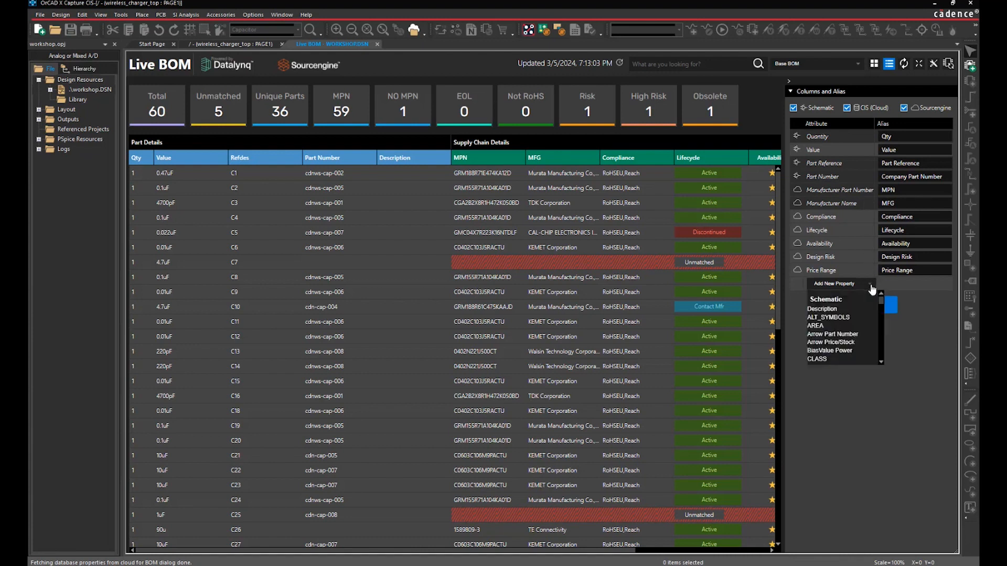
type("pc")
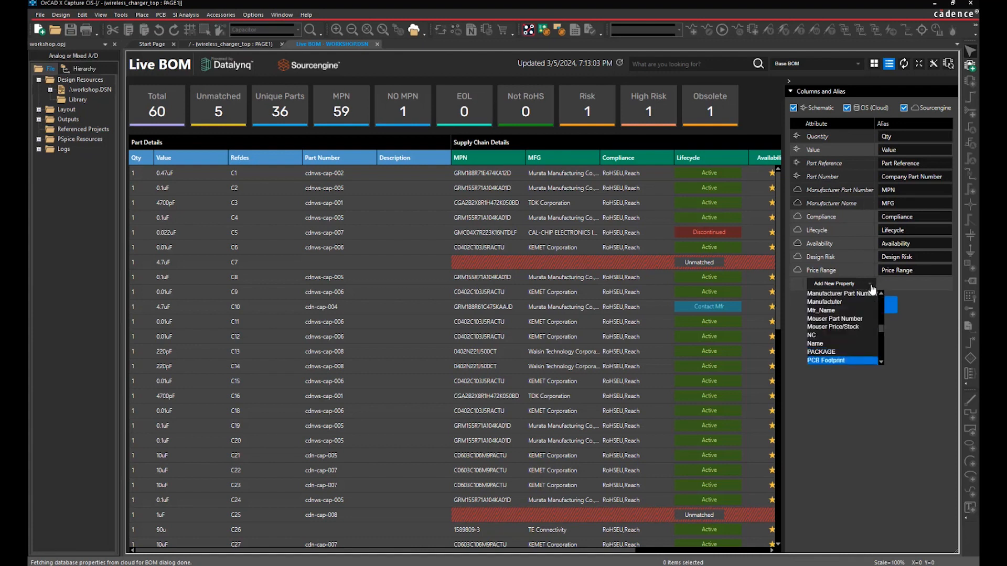
left_click(852, 360)
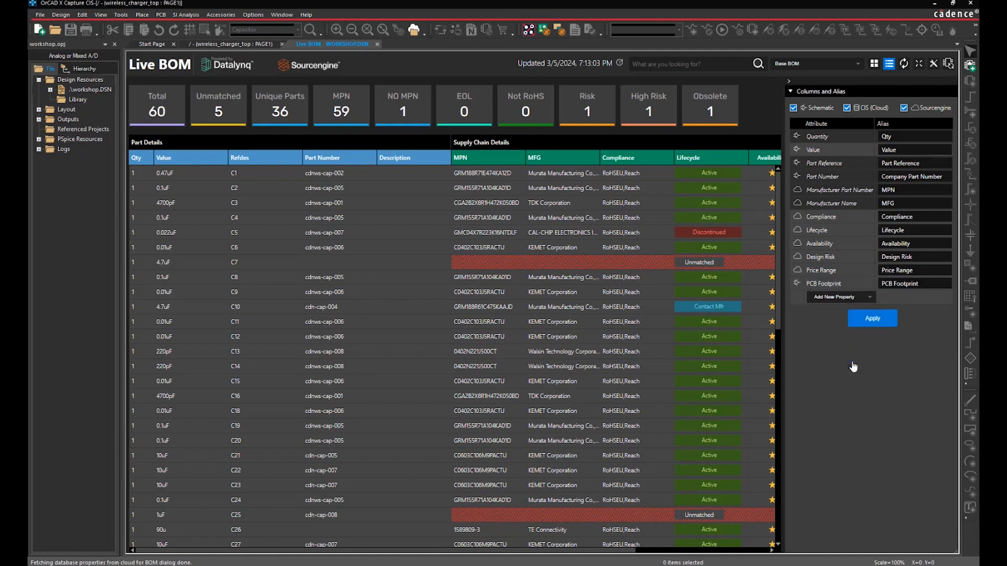
left_click(862, 322)
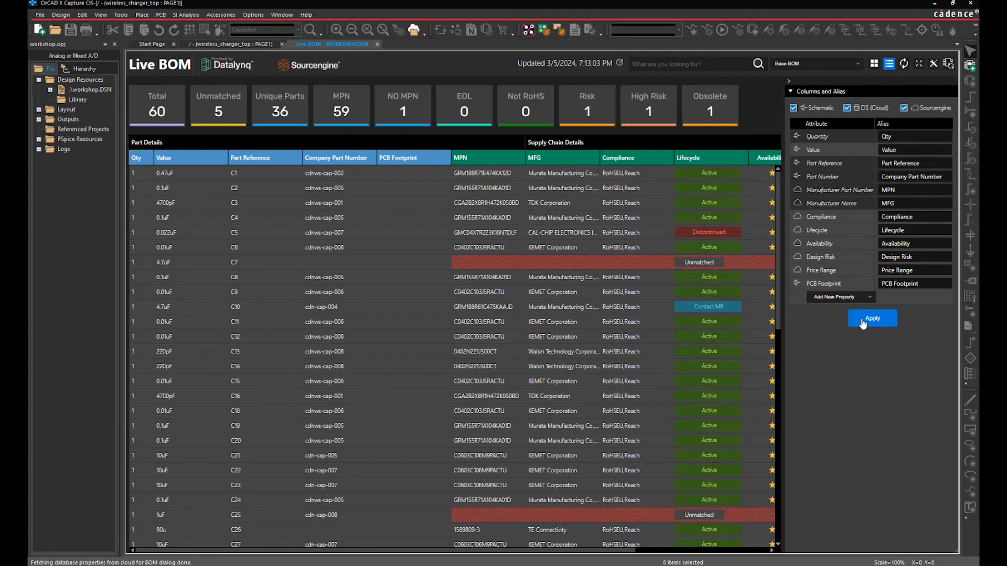
- Save the wireless charger schematic and refresh the workshop design's Live BOM
left_click(257, 46)
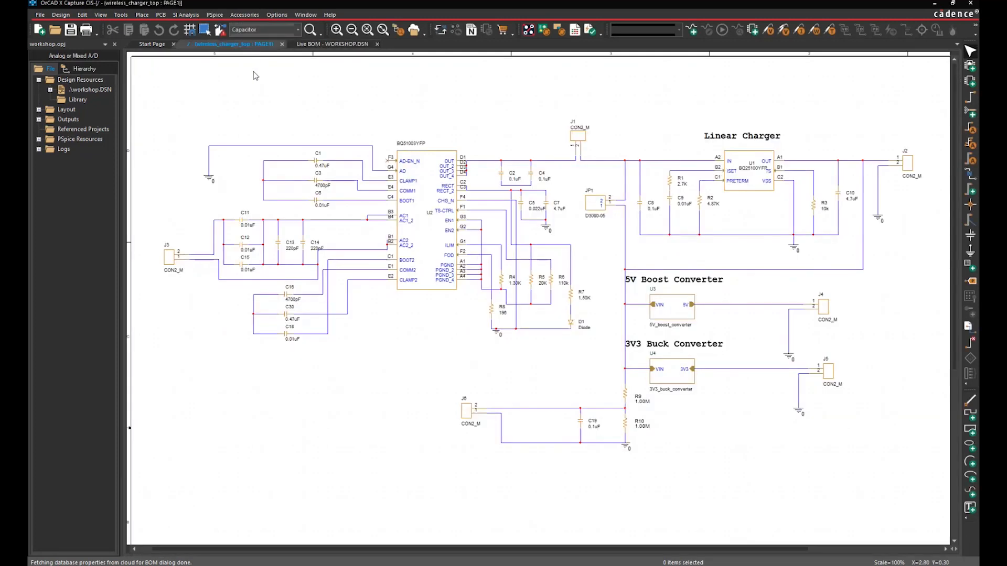
left_click(70, 32)
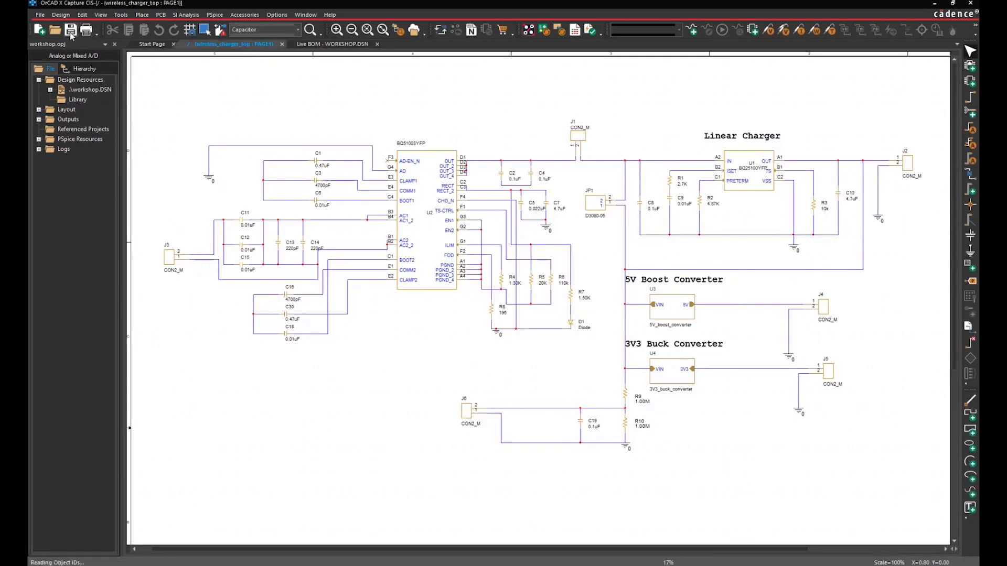
left_click(346, 44)
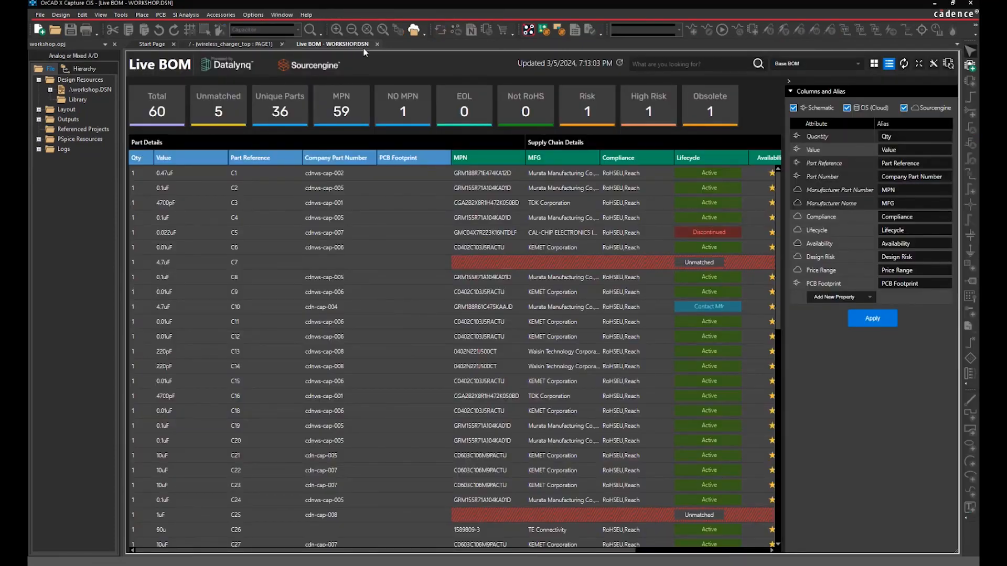
left_click(907, 67)
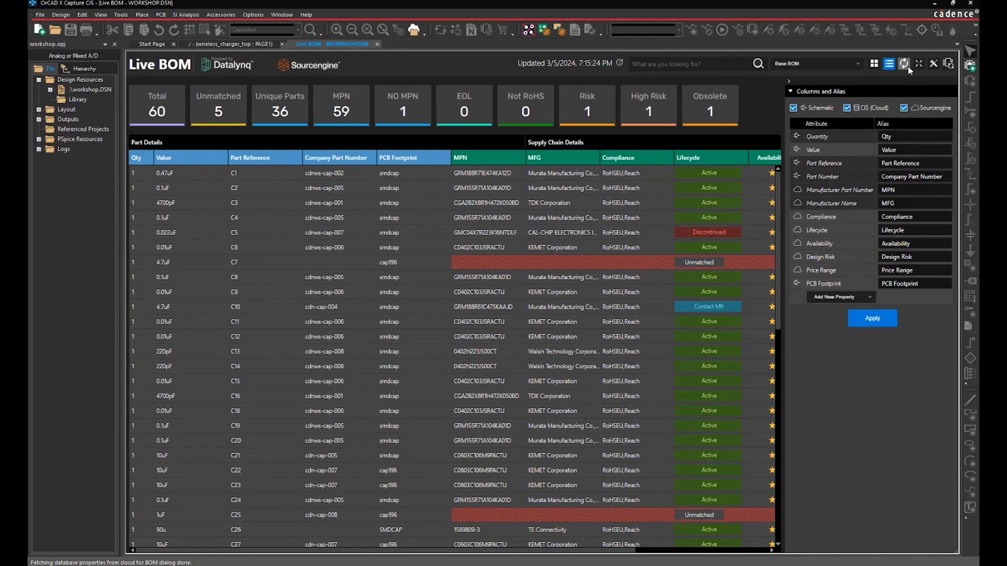
- Open the pfc_interleaved project and set the CIS data source in the workspace configuration to Local
left_click(42, 17)
left_click(76, 235)
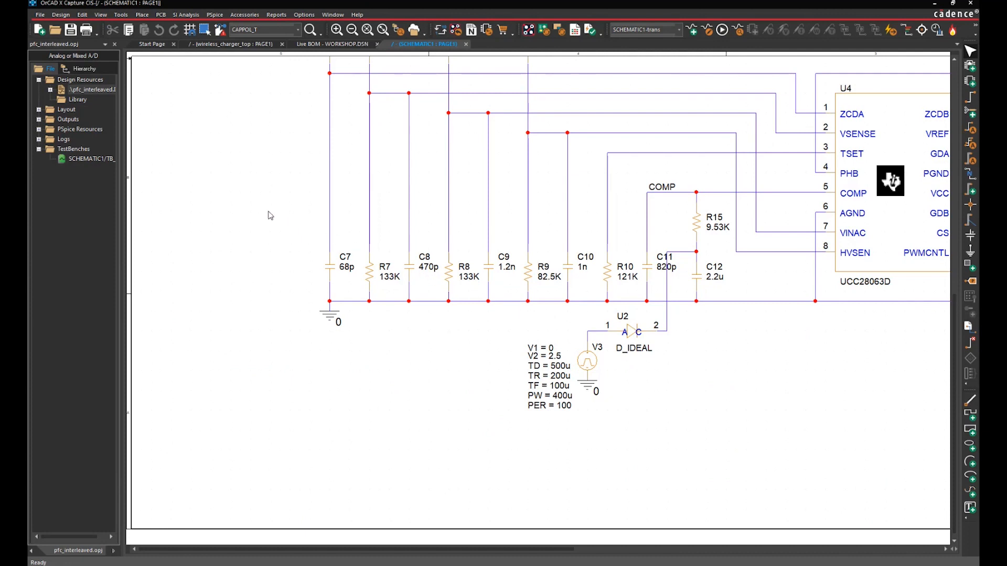
left_click(100, 15)
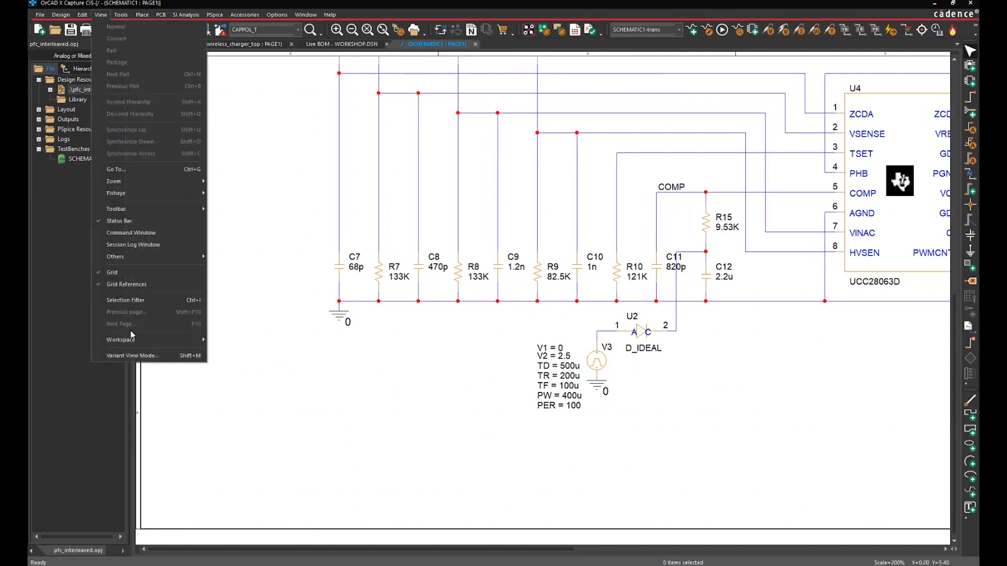
mouse_move(133, 338)
left_click(230, 352)
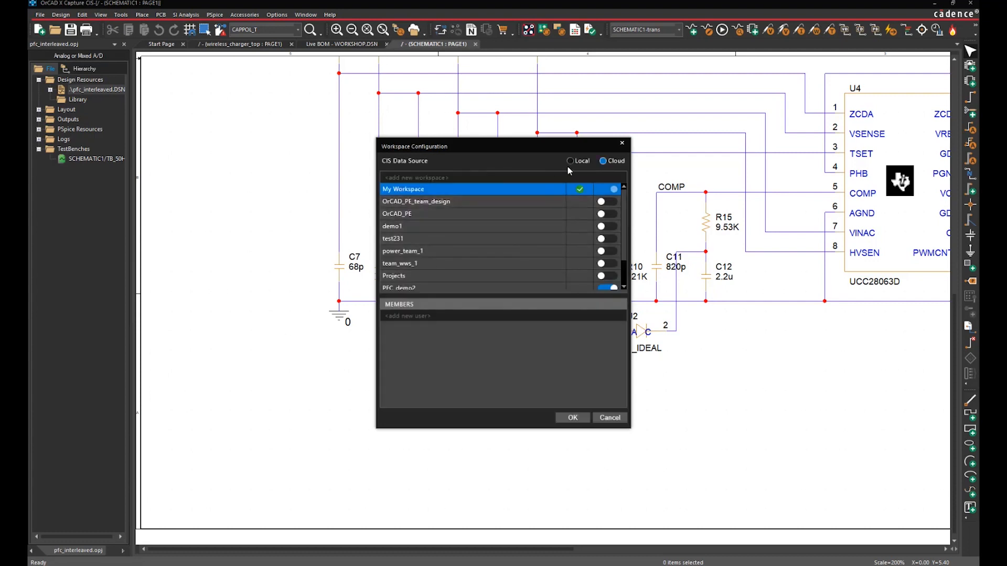
left_click(570, 161)
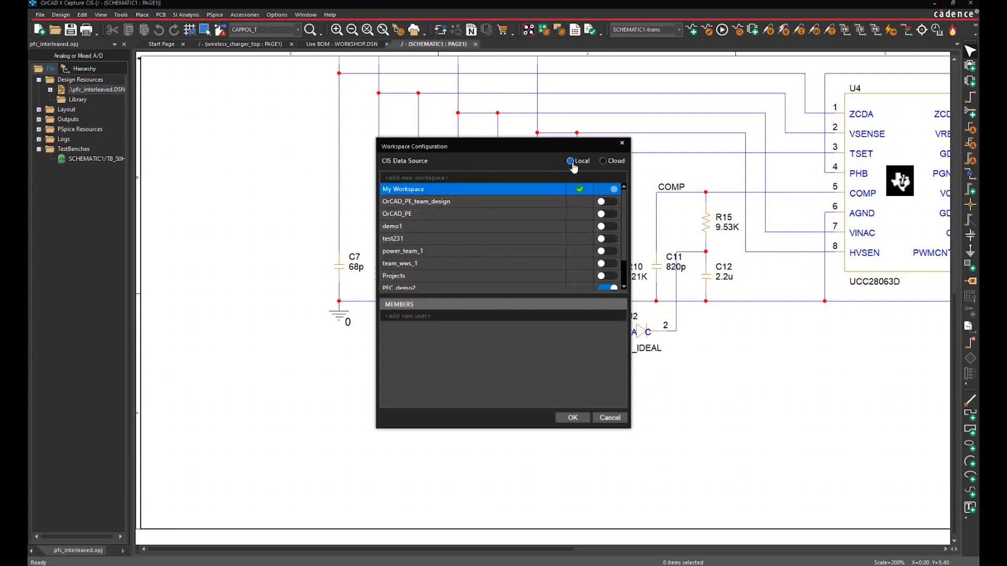
left_click(572, 418)
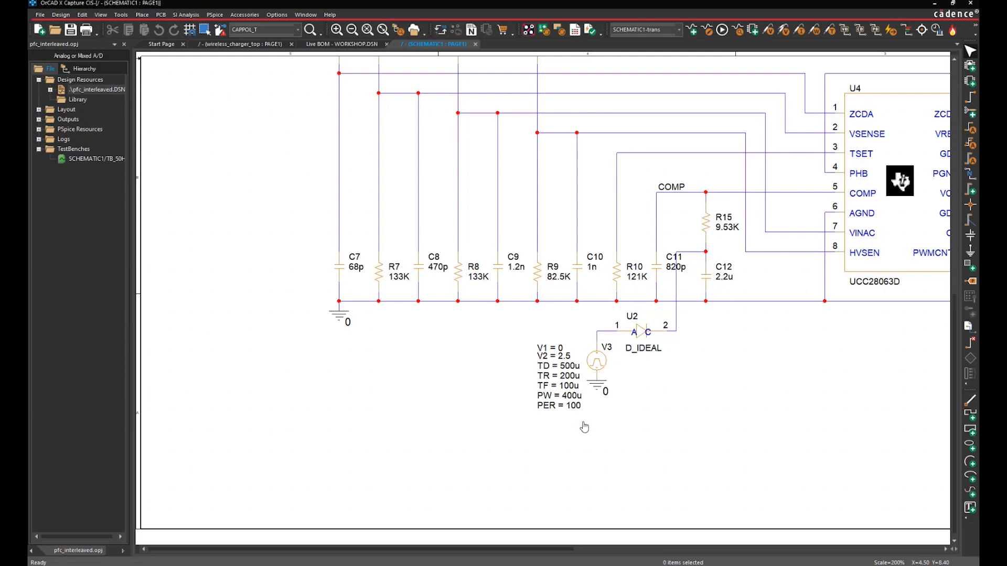
- Examine the Manufacturer and Manufacturer_Part_Number properties of pfc_interleaved.DSN in the Part Manager and close it
left_click(110, 95)
right_click(111, 90)
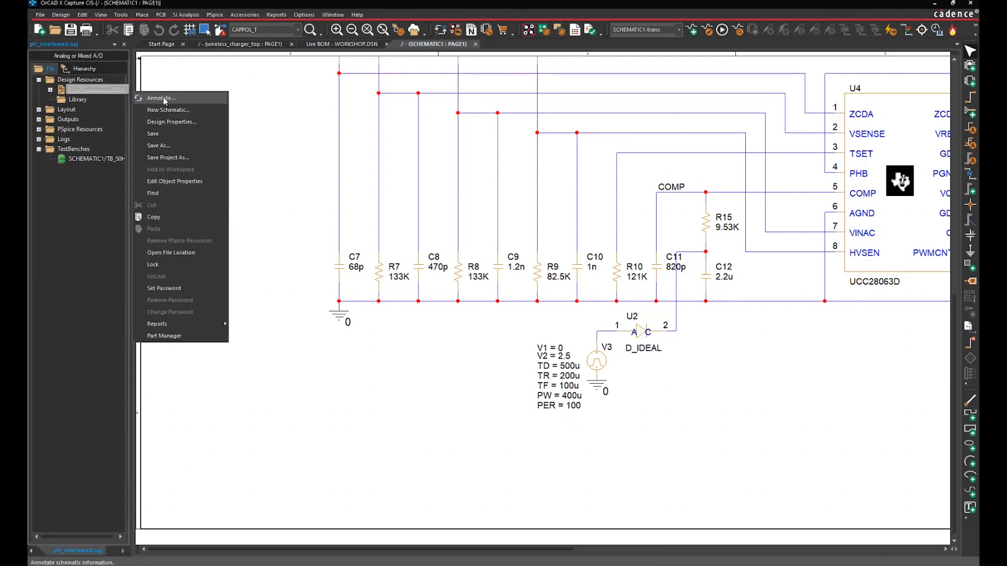
left_click(179, 336)
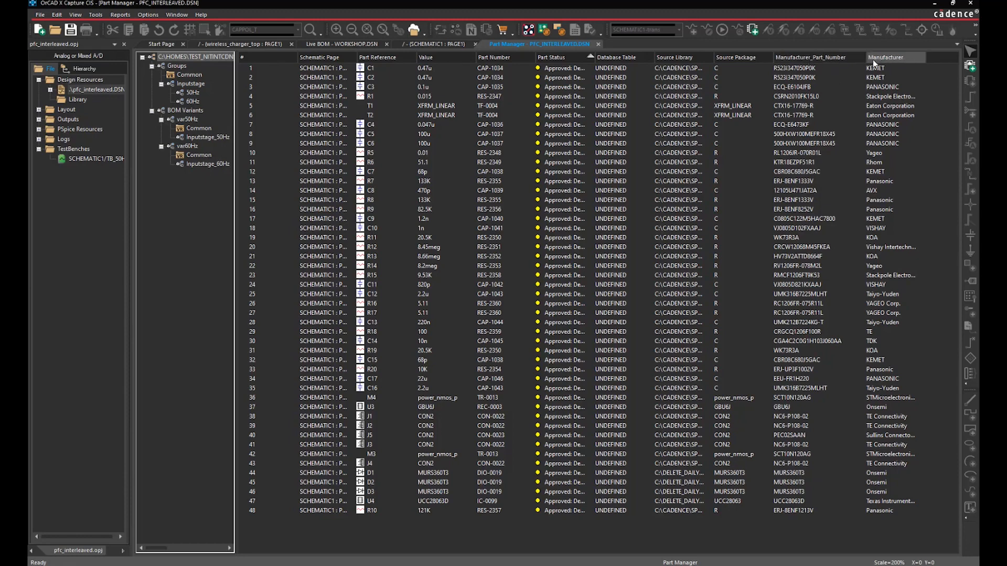
left_click(599, 45)
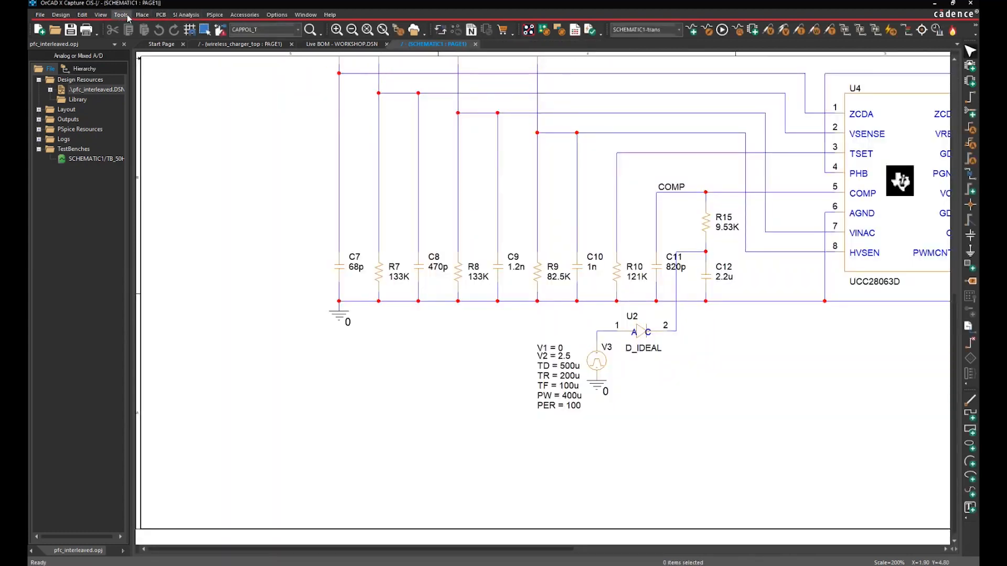
- In the extended Live BOM preferences, map Manufacturer Name to "Manufacturer" and Manufacturer Part Number to "Manufacturer_Part_Number", and apply the mapping
left_click(277, 15)
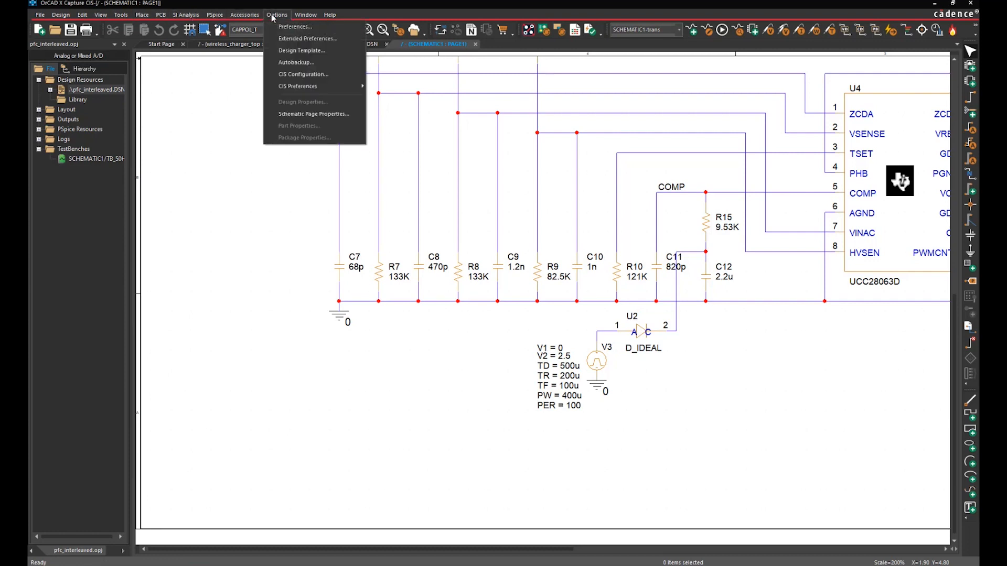
left_click(288, 40)
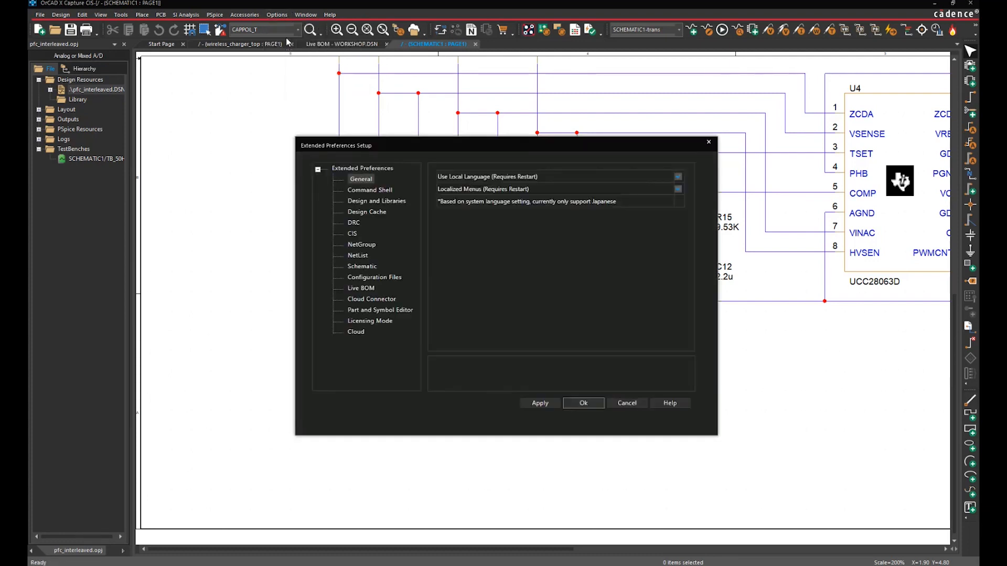
left_click(363, 288)
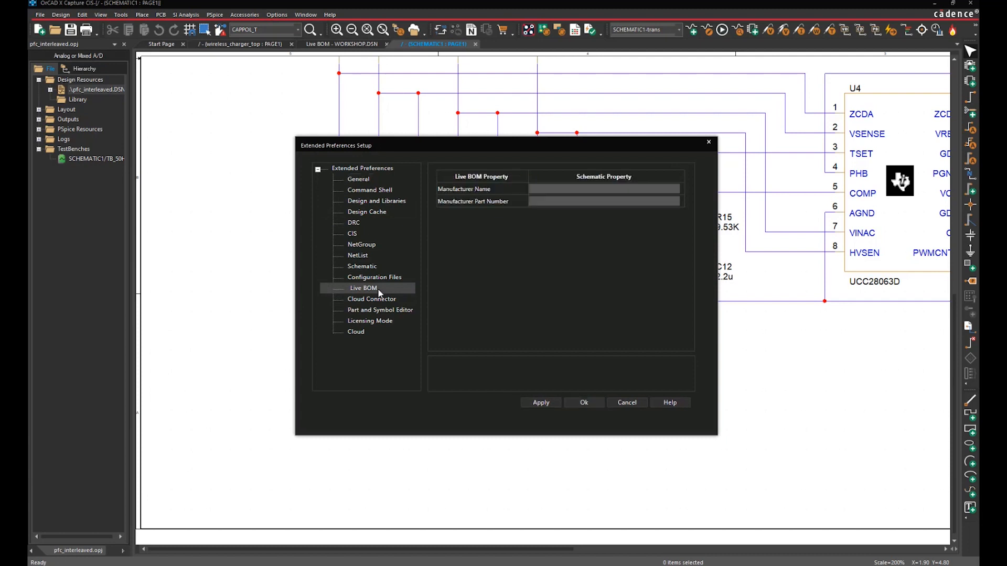
left_click(538, 189)
type("Ma")
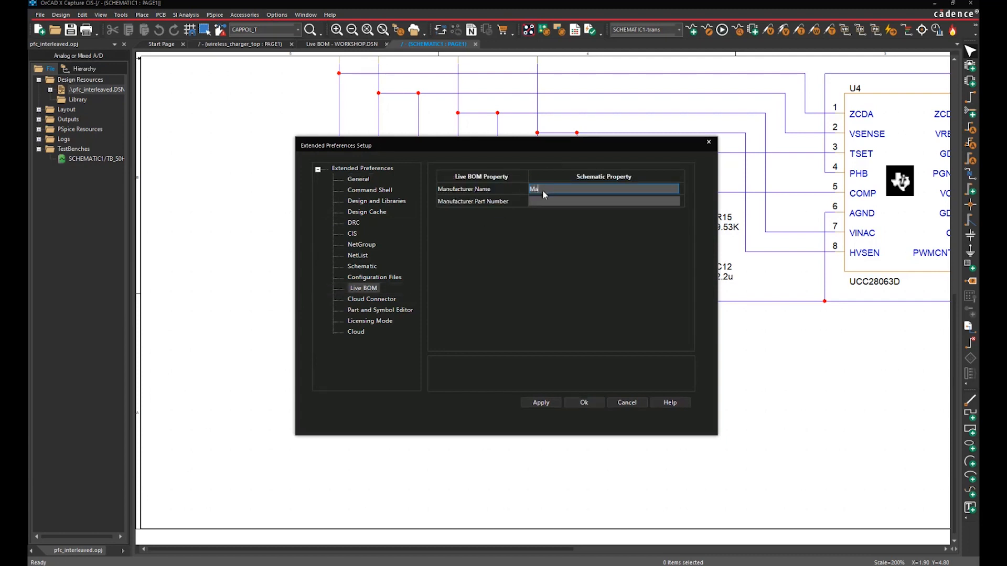
type("nufacturer")
key("Tab")
key("Tab")
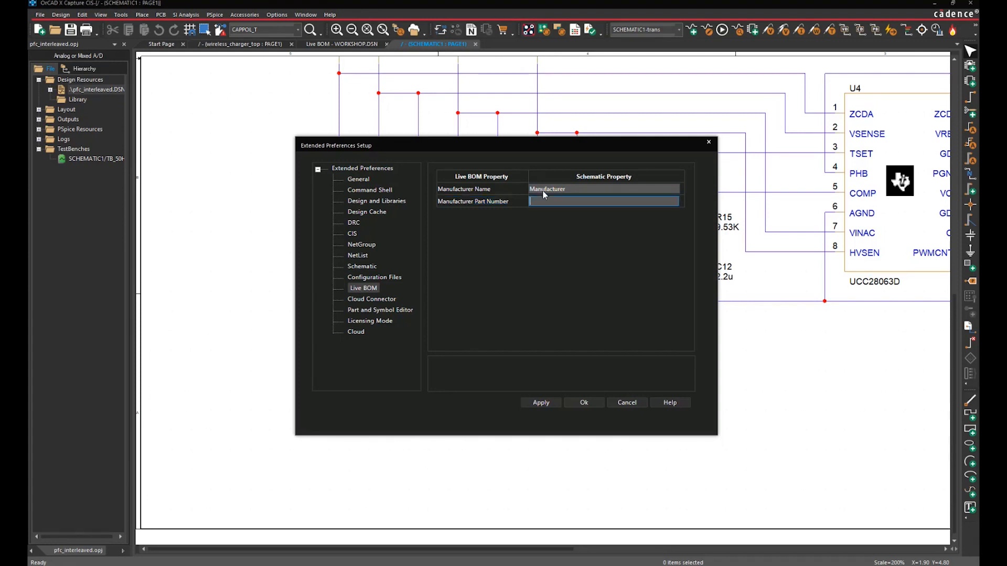
type("Manufacturer_Part_Number")
left_click(552, 409)
left_click(577, 405)
- Save the pfc_interleaved design and generate its Live BOM, displayed as a detailed parts list
scroll(472, 288, "up", 5)
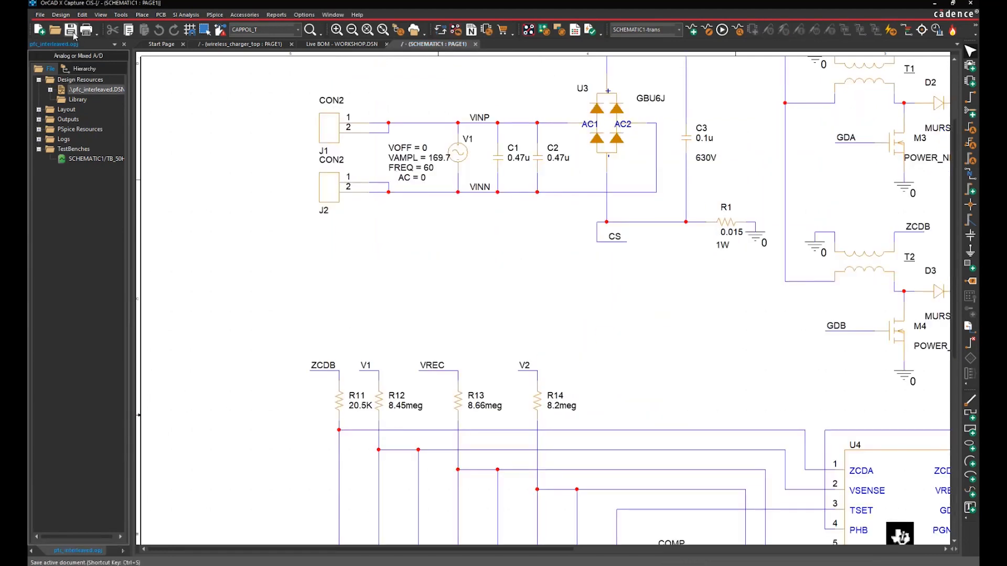
left_click(70, 30)
left_click(121, 15)
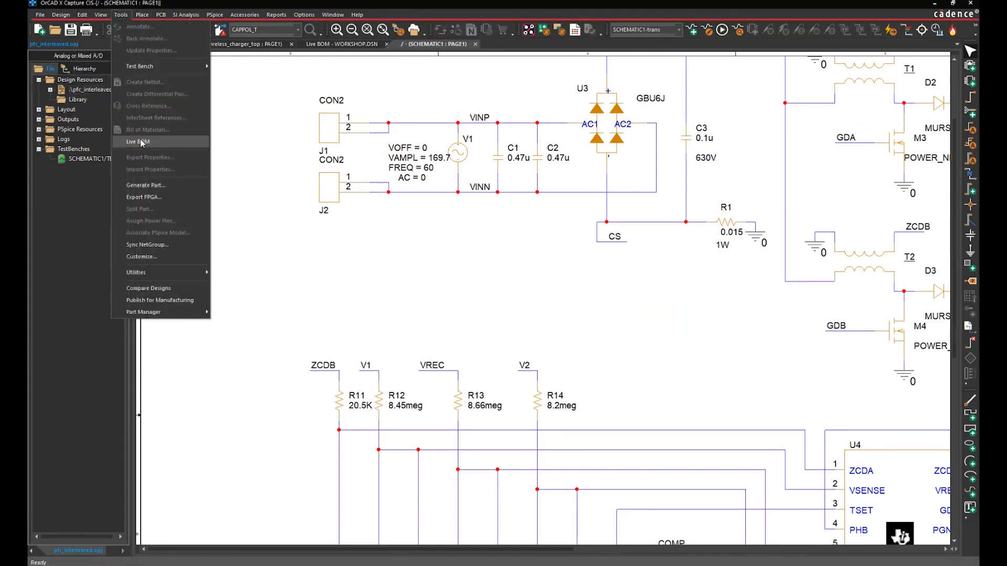
left_click(139, 142)
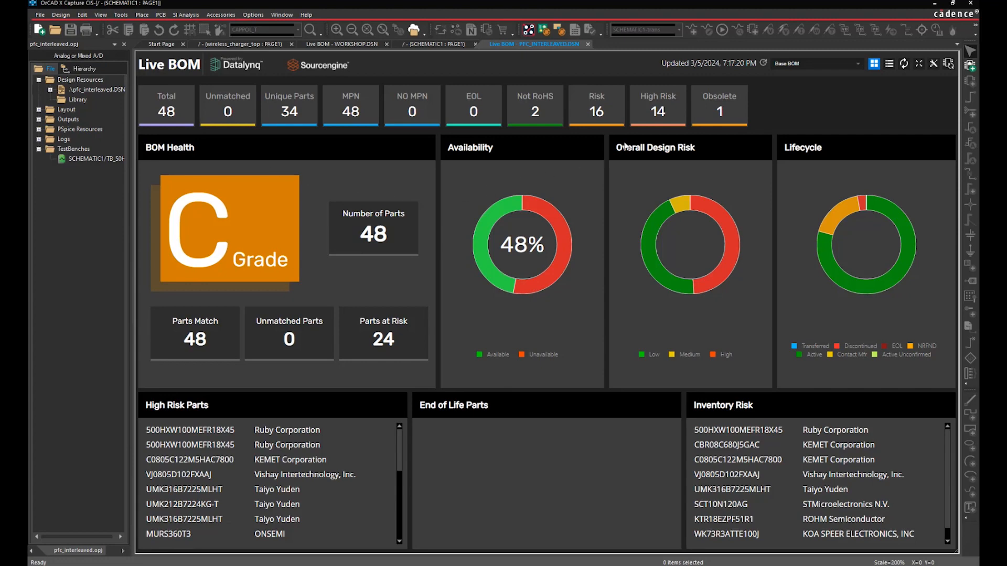
left_click(889, 64)
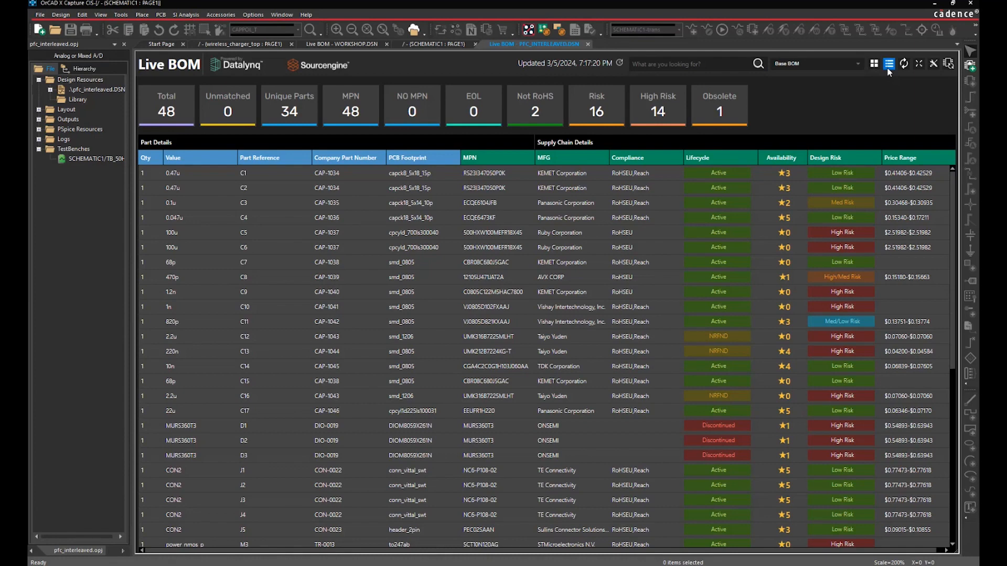
- Add the schematic property Source Package as a column in the pfc_interleaved Live BOM and apply the change
left_click(931, 69)
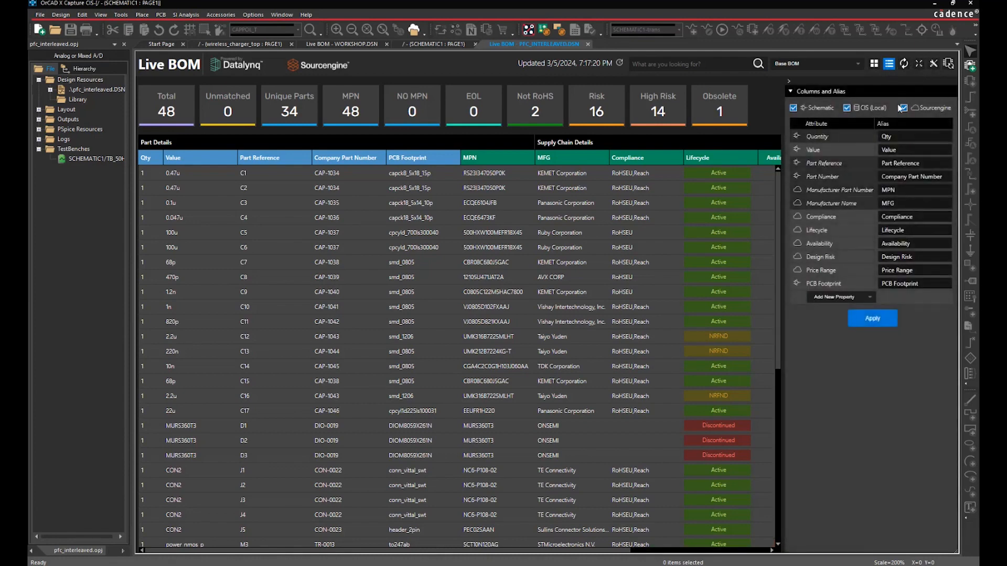
left_click(826, 298)
type("so")
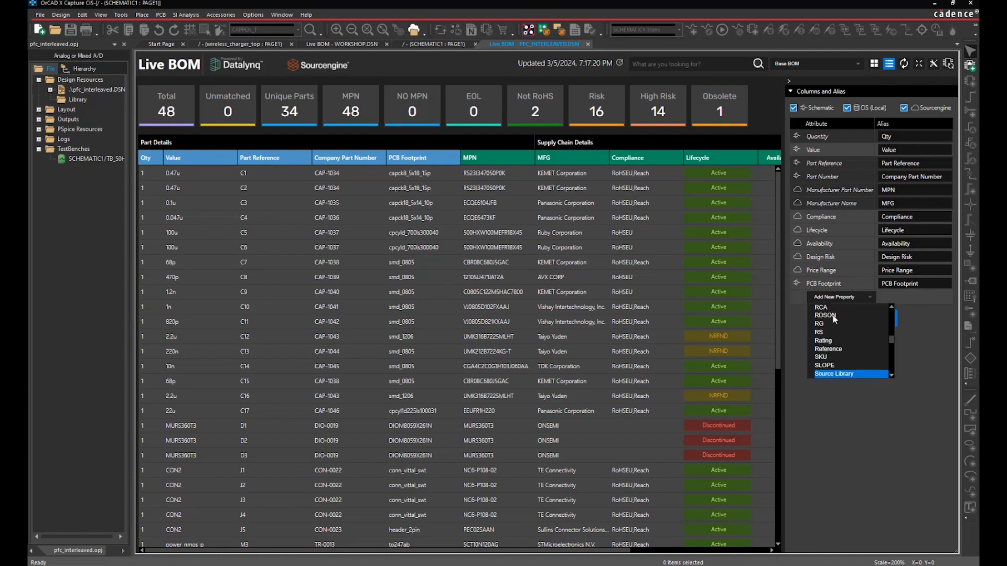
key("Down")
key("Down")
key("Up")
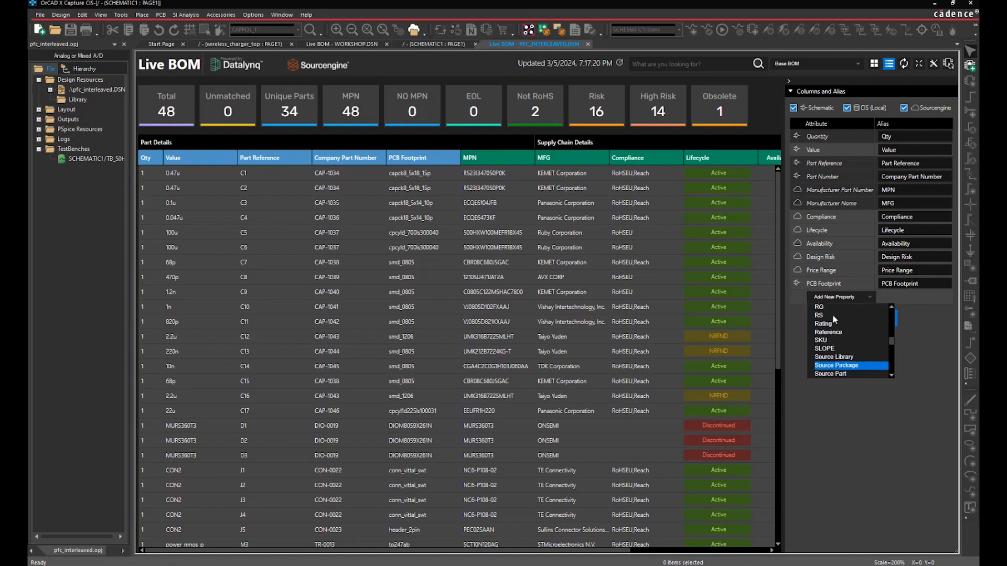
key("Return")
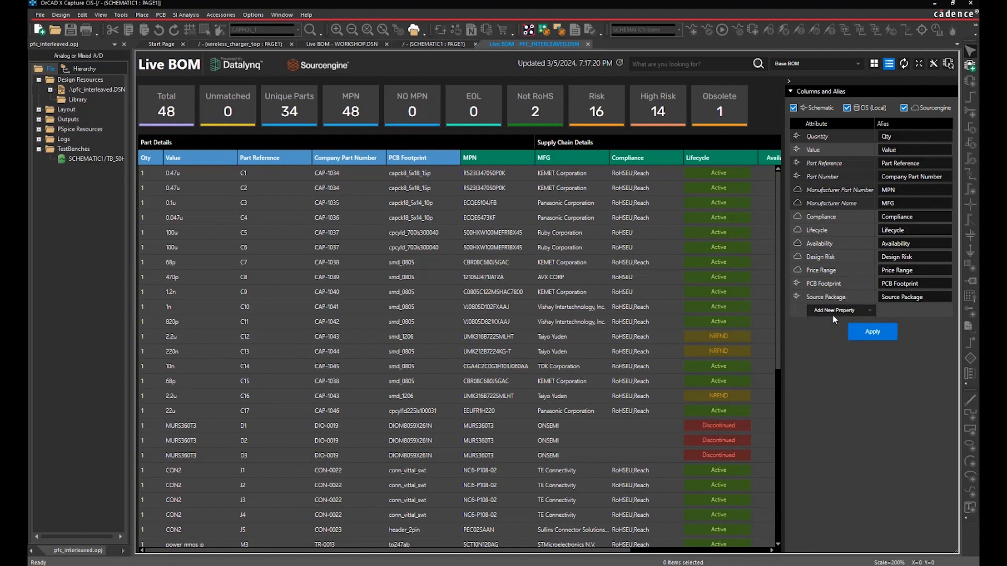
left_click(866, 334)
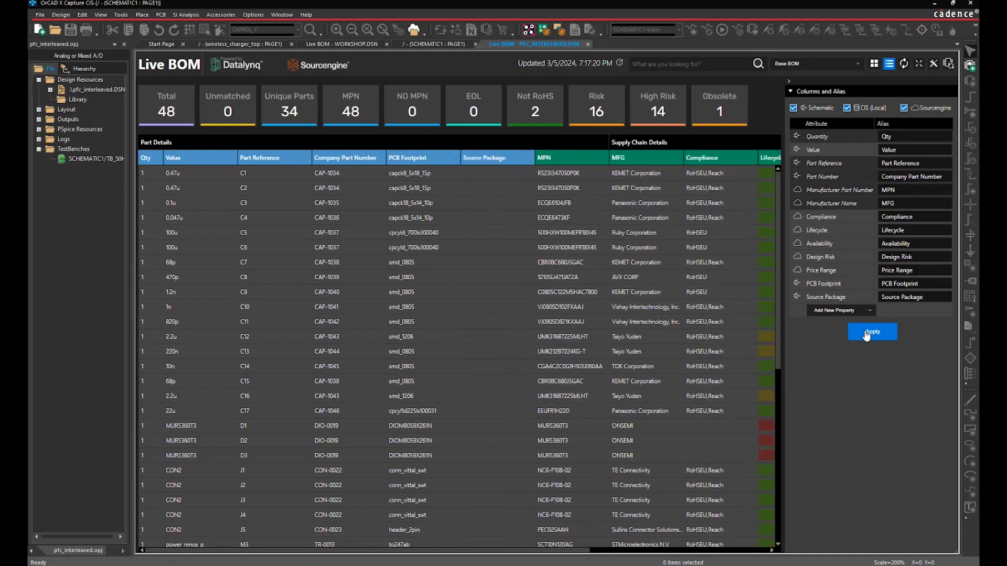
- Save the pfc_interleaved schematic and refresh its Live BOM
left_click(440, 46)
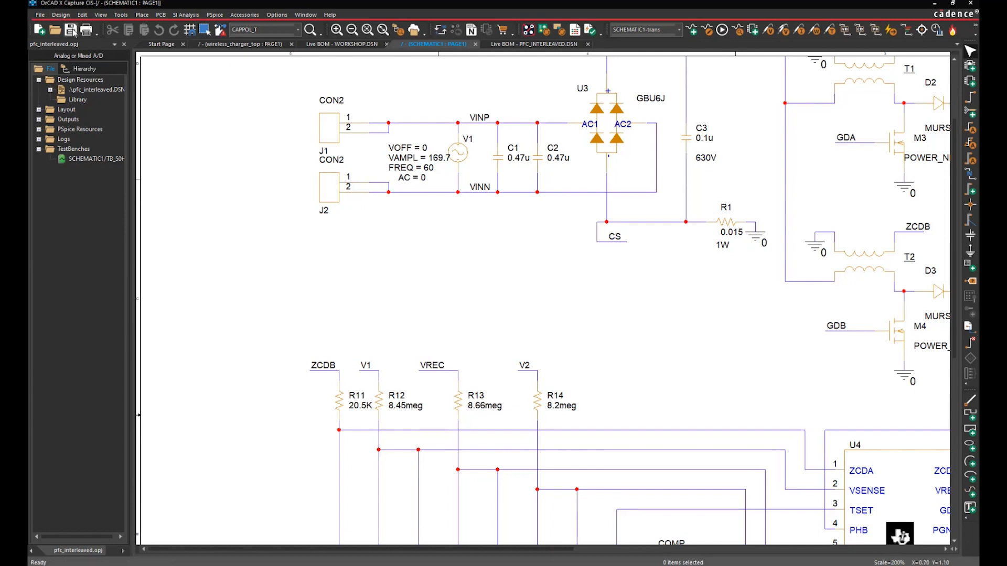
left_click(534, 44)
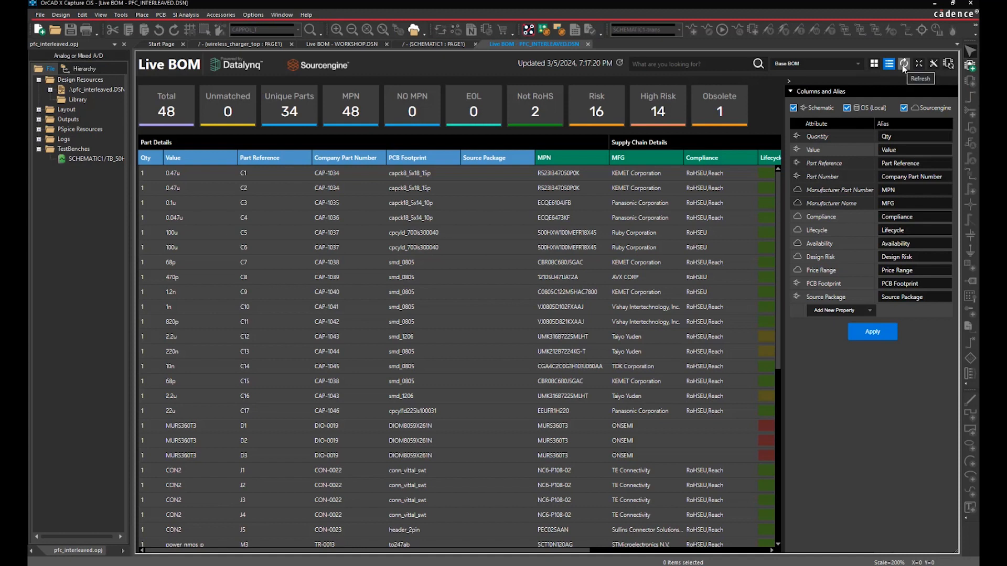
left_click(903, 65)
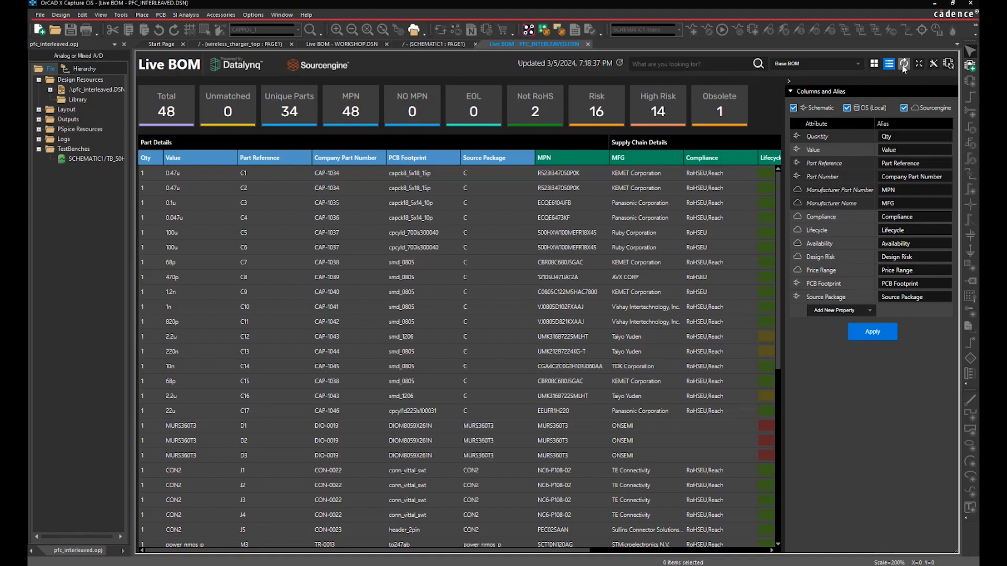